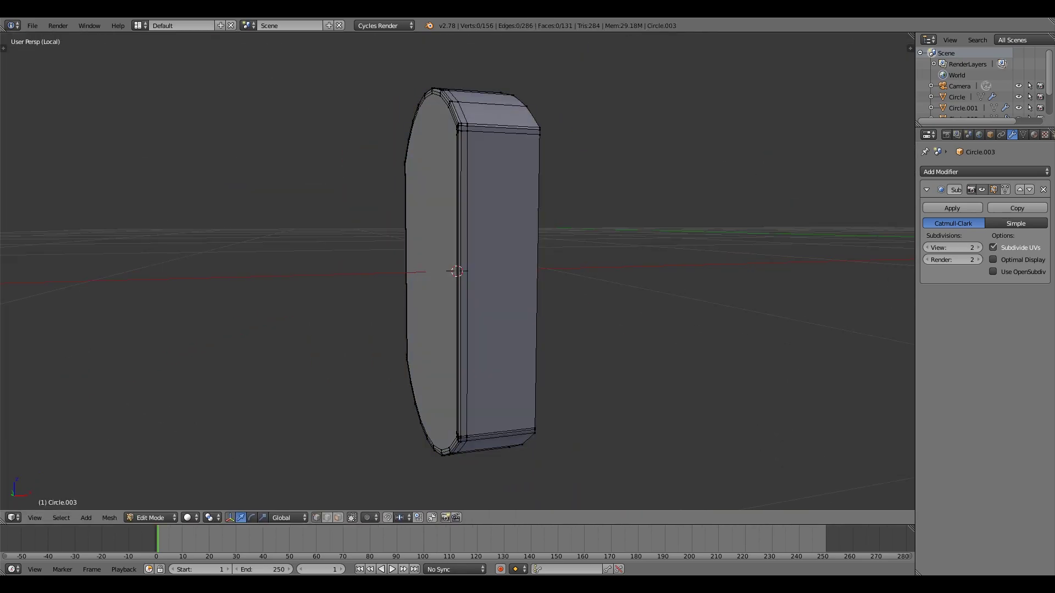
Step: Isolate the handle end piece Circle.003 in local view
key(KP_Divide)
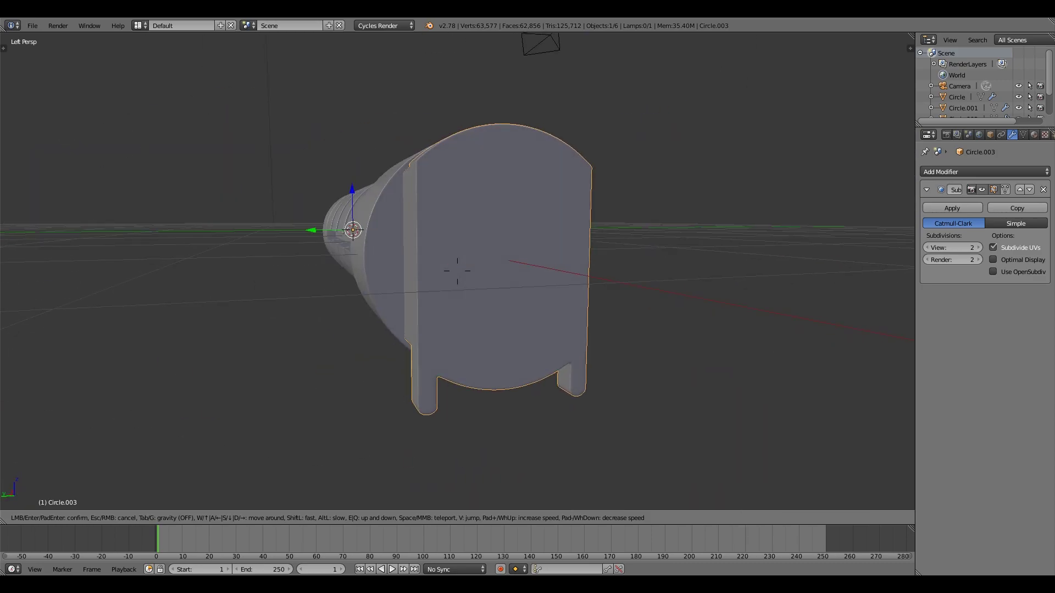
Step: End the fly navigation at a side view of the handle
key(Escape)
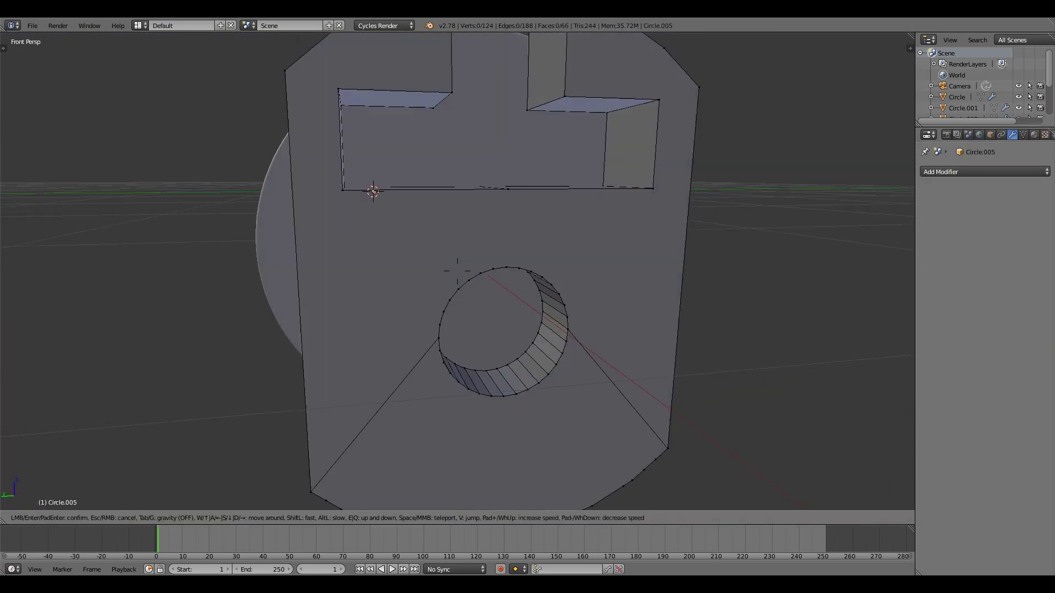
Step: Stop fly navigation at the front view, then again close to the model
key(Escape)
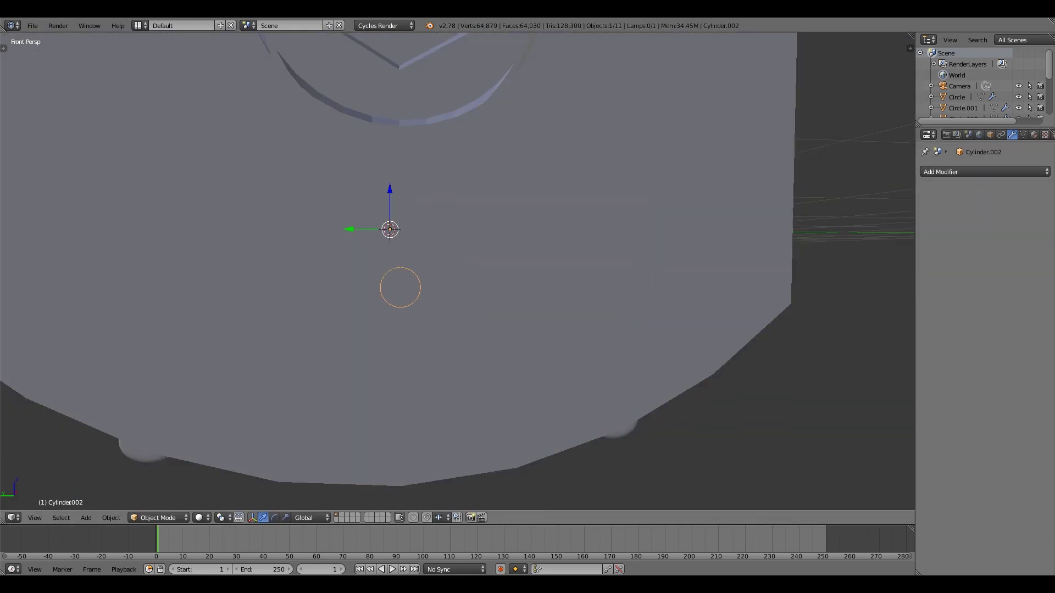
key(Return)
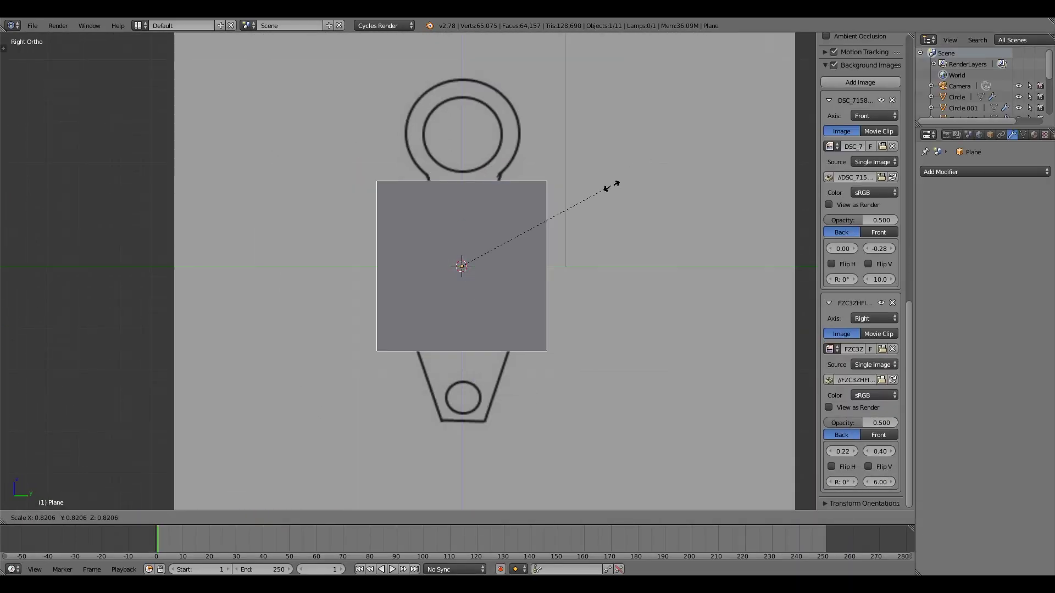
Step: Confirm the plane's scale over the reference drawing and isolate it in local view
click(609, 185)
key(KP_Divide)
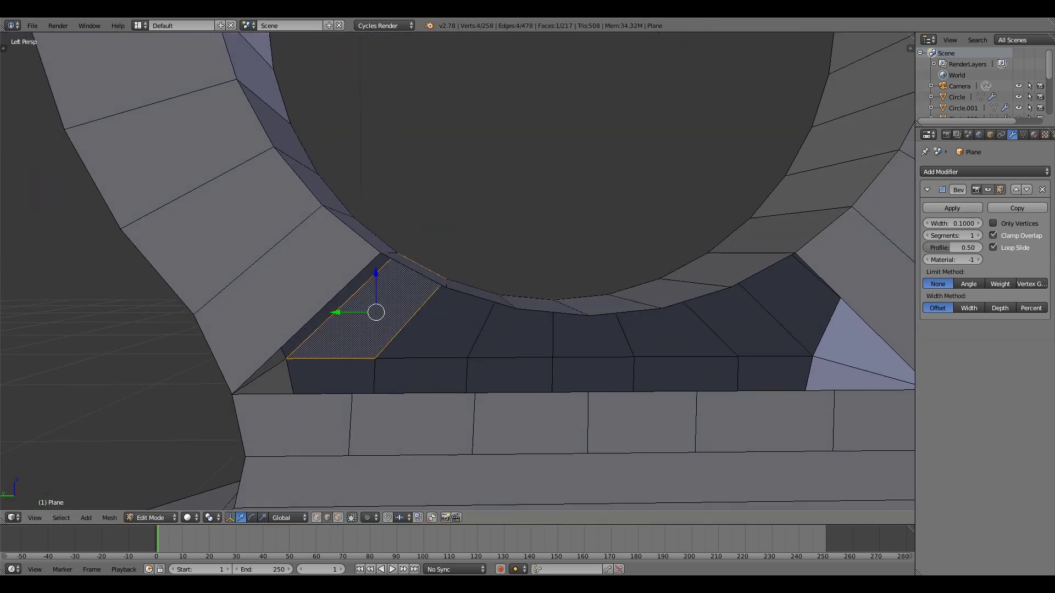
Step: Adjust the bevel segment count with the mouse wheel
scroll(453, 349, down, 1)
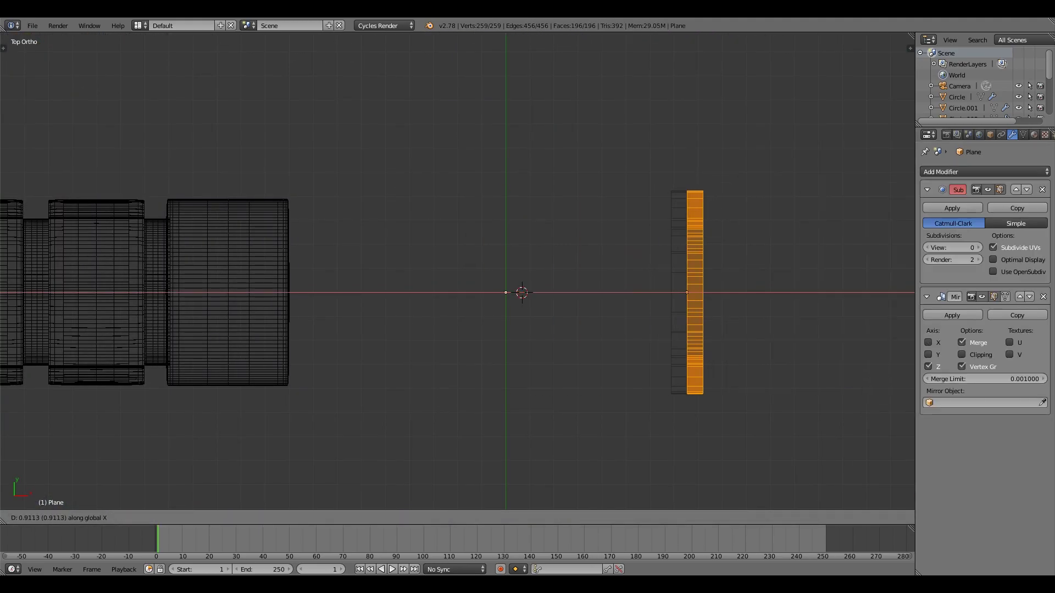
Step: Leave the top orthographic view and start walk navigation around the scene
key(Return)
key(shift+f)
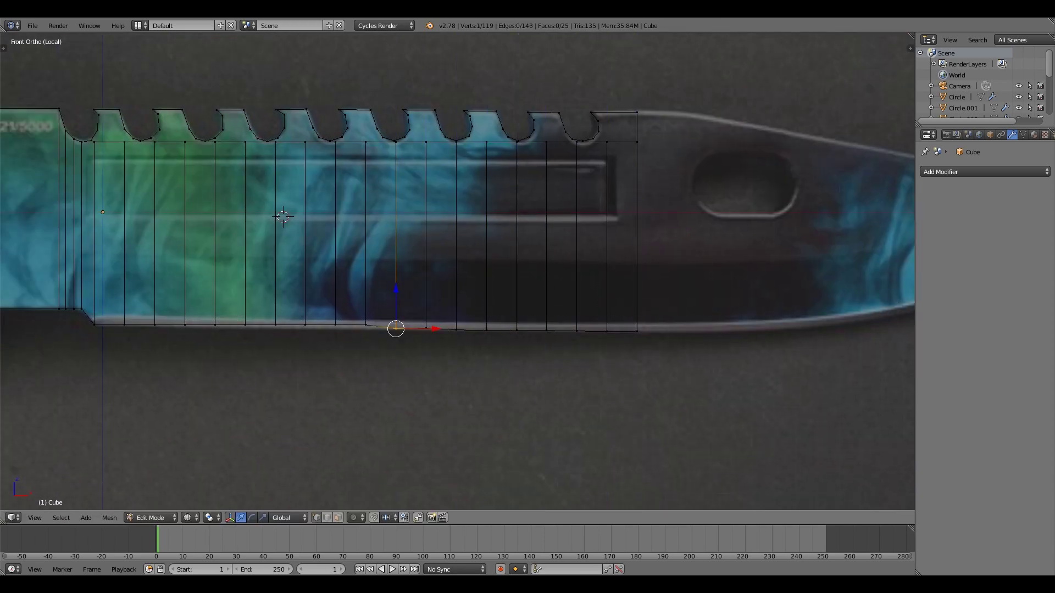
Step: Move the chosen blade vertex vertically along Z and return to the front view over the photo
key(g)
key(z)
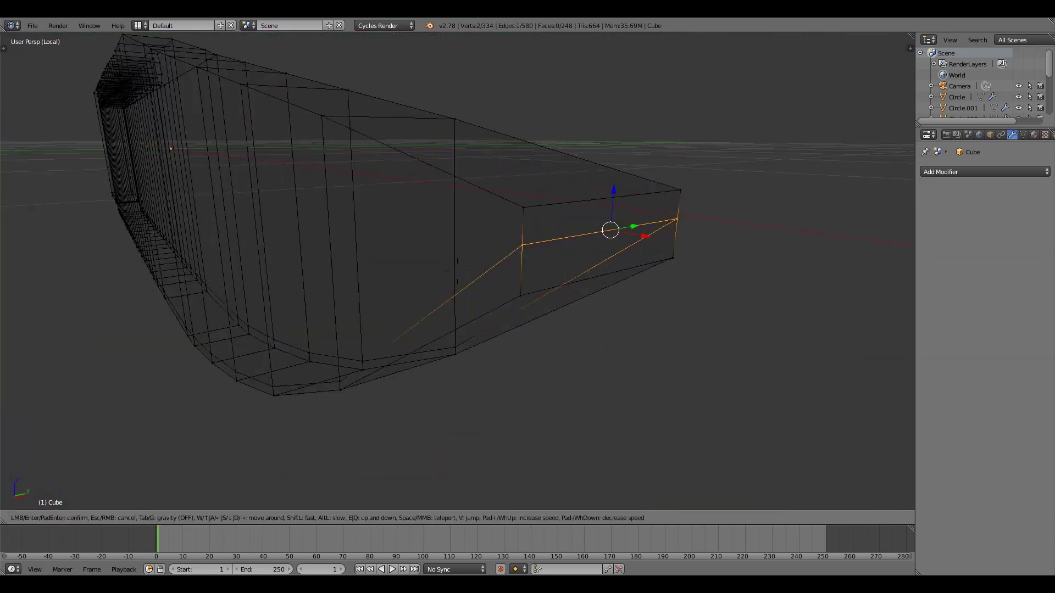
key(KP_1)
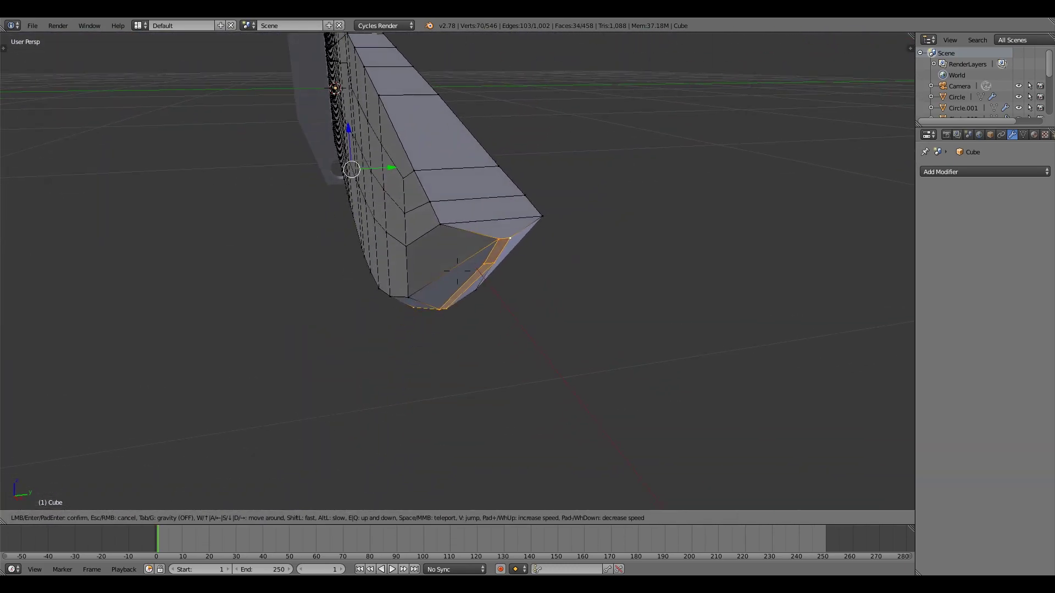
Step: Fly close to the blade edge and scale the cutting edge thinner along Y
key(w)
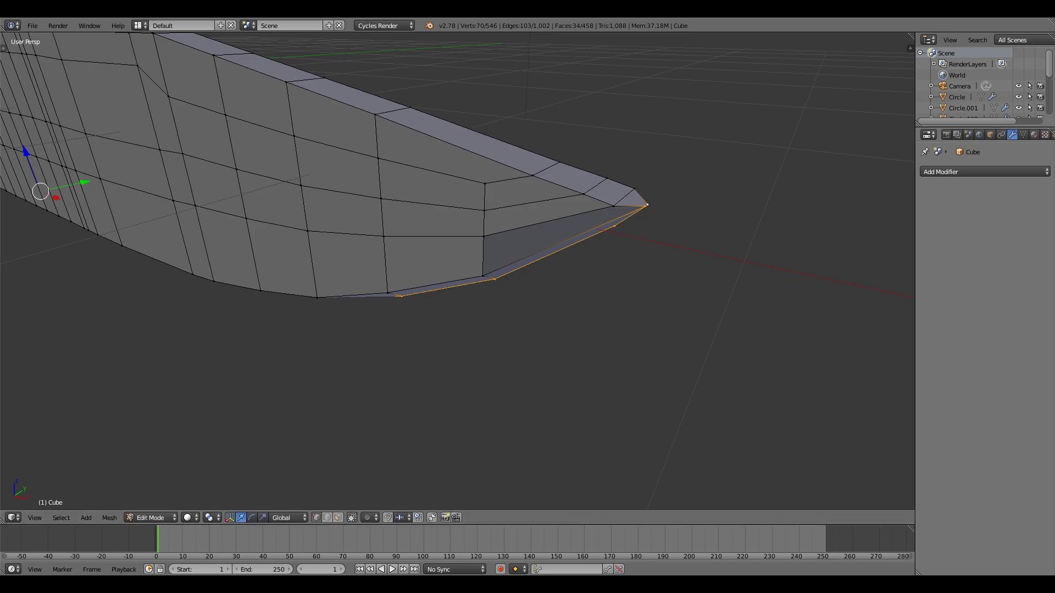
key(shift+f)
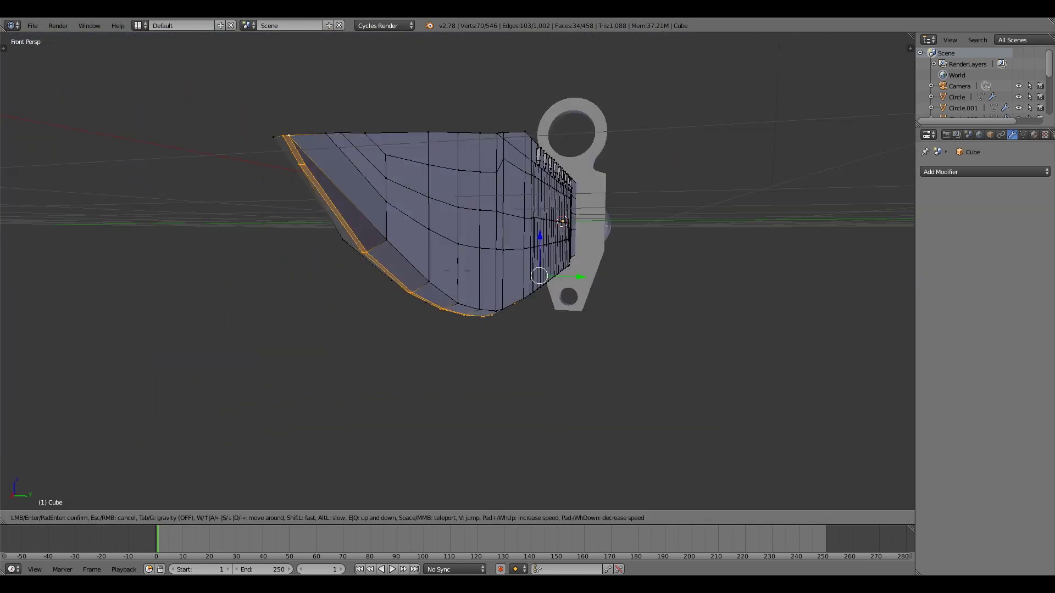
key(w)
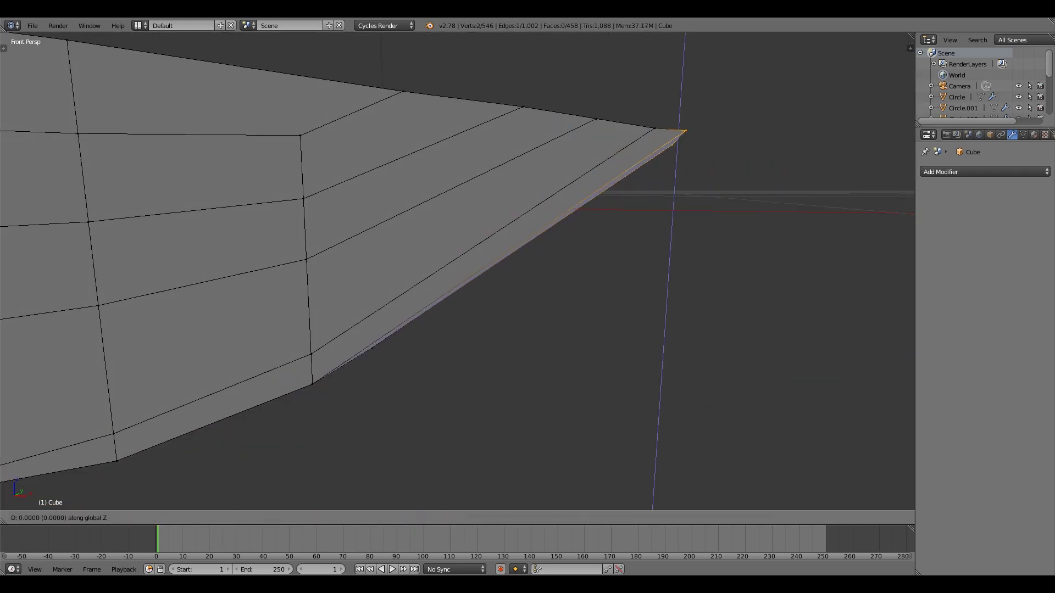
key(s)
click(496, 280)
Step: Walk around to inspect the blade and guard, ending in the front view
key(shift+f)
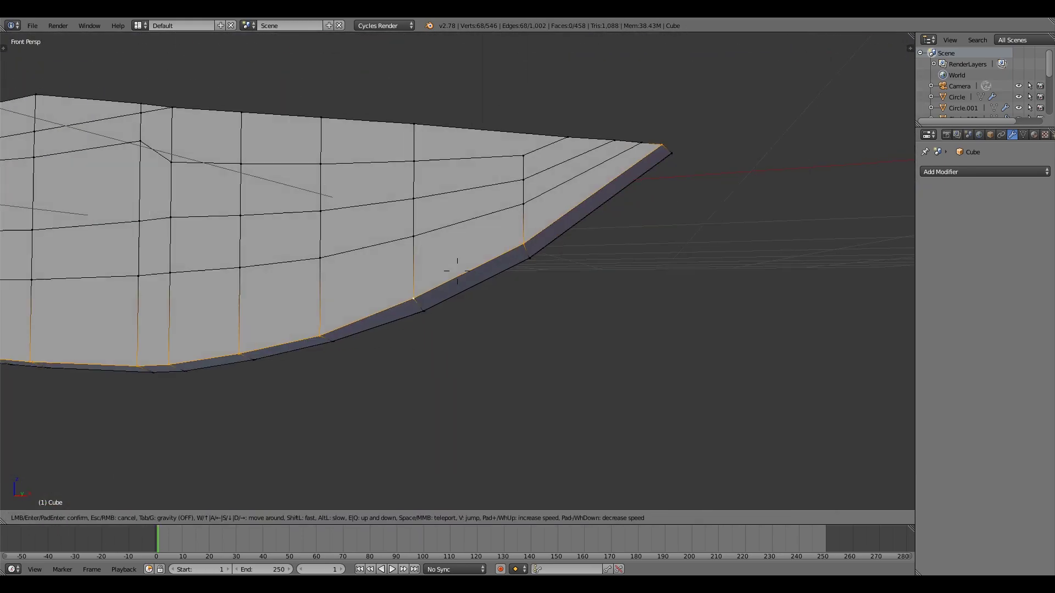
key(w)
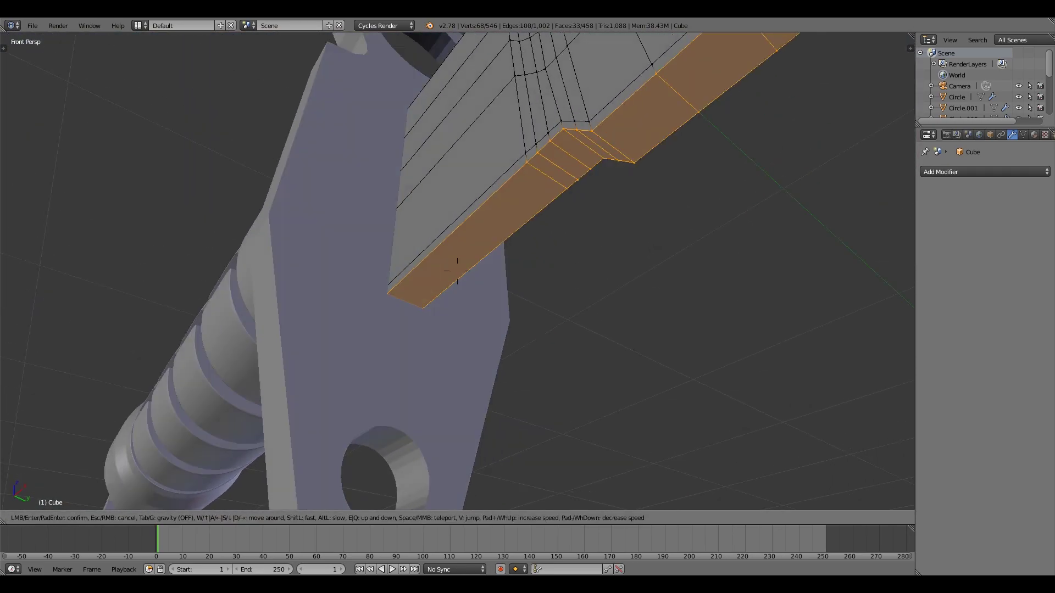
key(Escape)
key(KP_1)
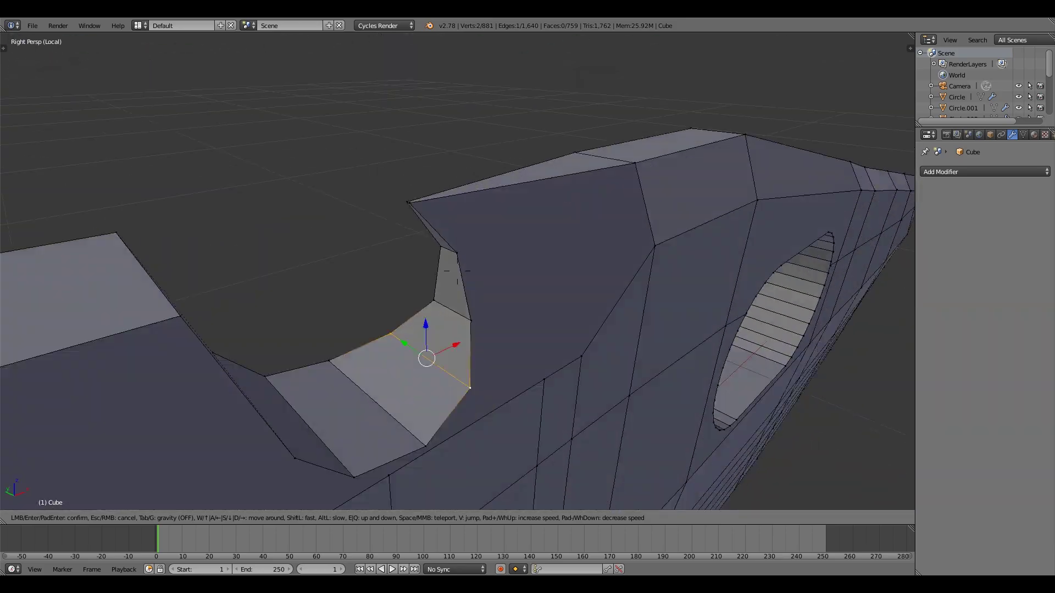
Step: Stop flying the view and resume editing the serration notch
click(458, 273)
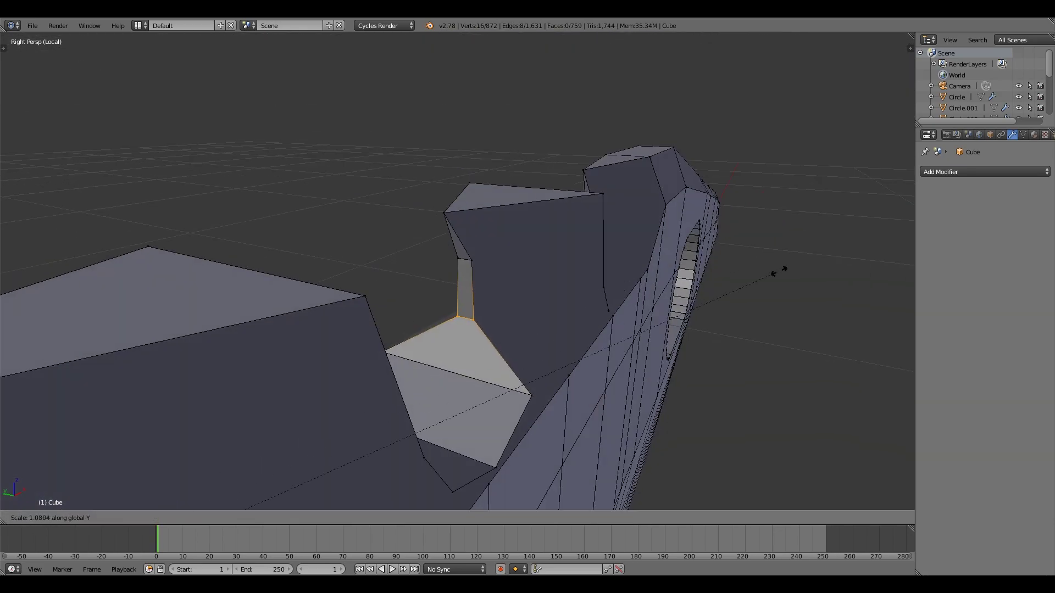
Step: Confirm the widened notch, leave Edit Mode, and walk the view around the blade
click(779, 271)
key(Tab)
key(shift+f)
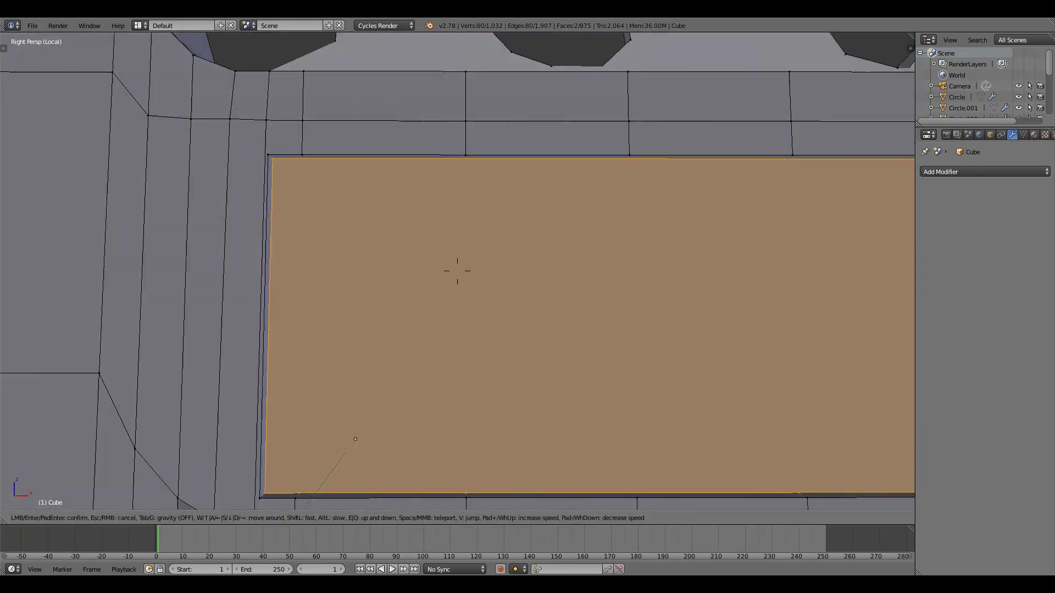
Step: Exit walk navigation to resume editing the blade's recessed side panel
key(Escape)
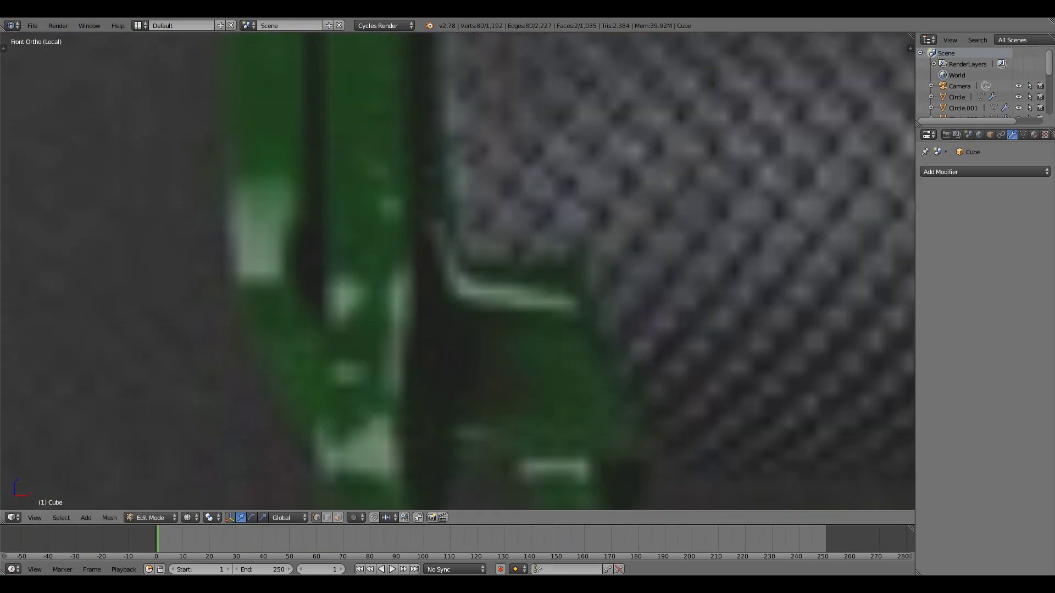